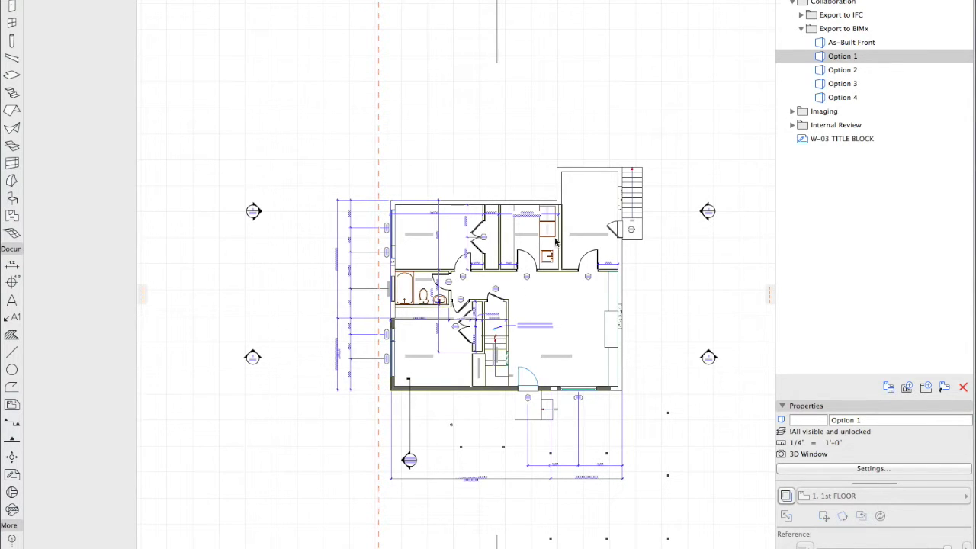
pyautogui.moveTo(563, 291); pyautogui.dragTo(550, 238, button='middle')
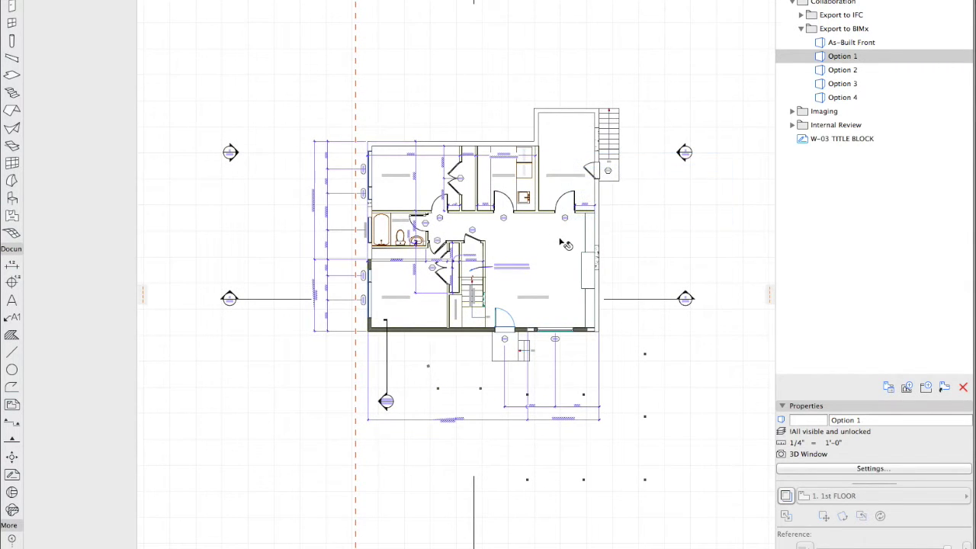
pyautogui.moveTo(546, 240); pyautogui.dragTo(554, 244, button='middle')
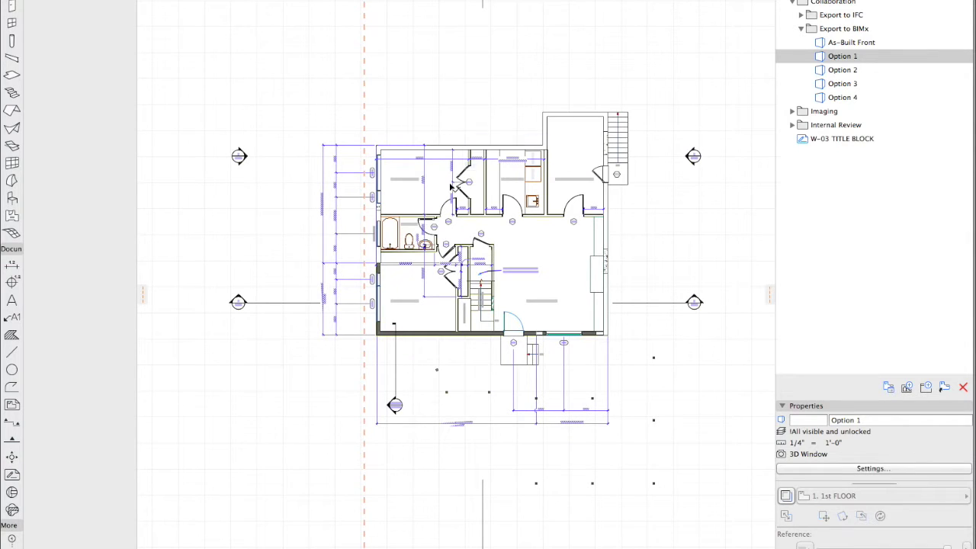
pyautogui.moveTo(574, 189); pyautogui.dragTo(566, 188, button='middle')
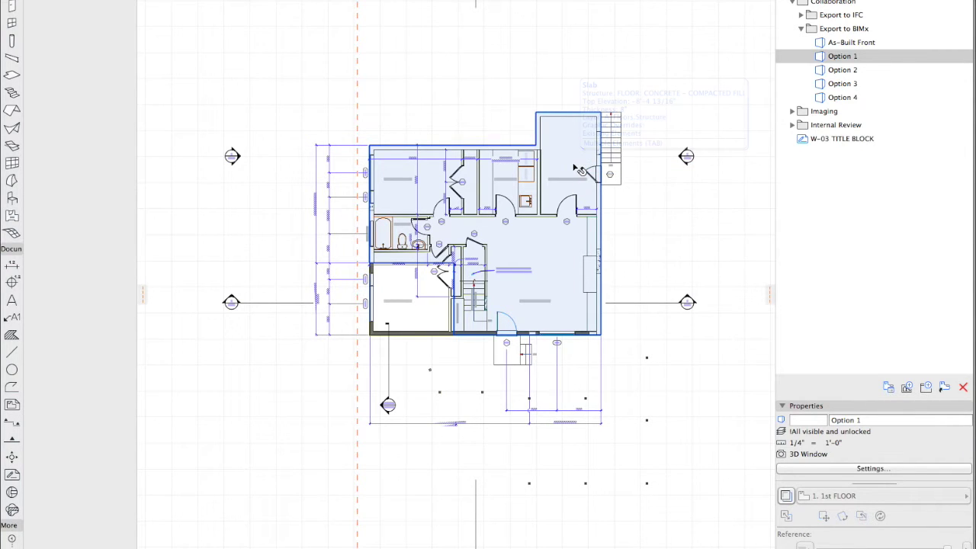
pyautogui.scroll(3, 668, 171)
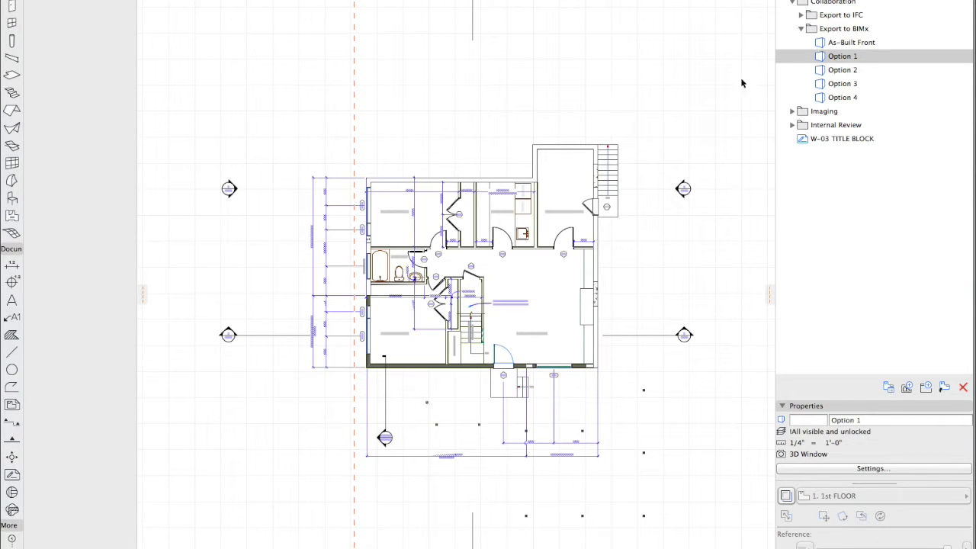
# Step: Review the house design in the saved 3D views Option 1 through Option 4, and return to Option 1
pyautogui.doubleClick(841, 58)
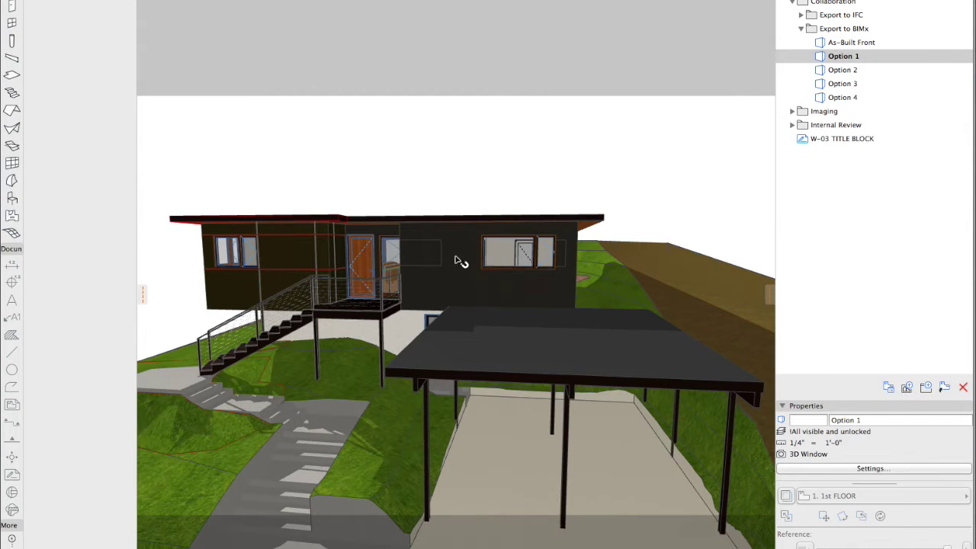
pyautogui.keyDown('shift'); pyautogui.moveTo(480, 260); pyautogui.dragTo(477, 284, button='middle'); pyautogui.keyUp('shift')
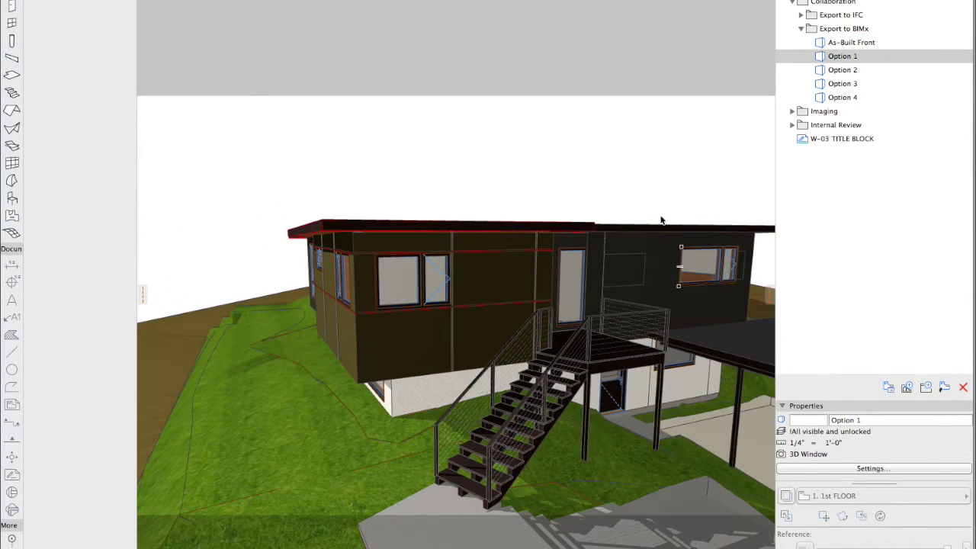
pyautogui.doubleClick(843, 69)
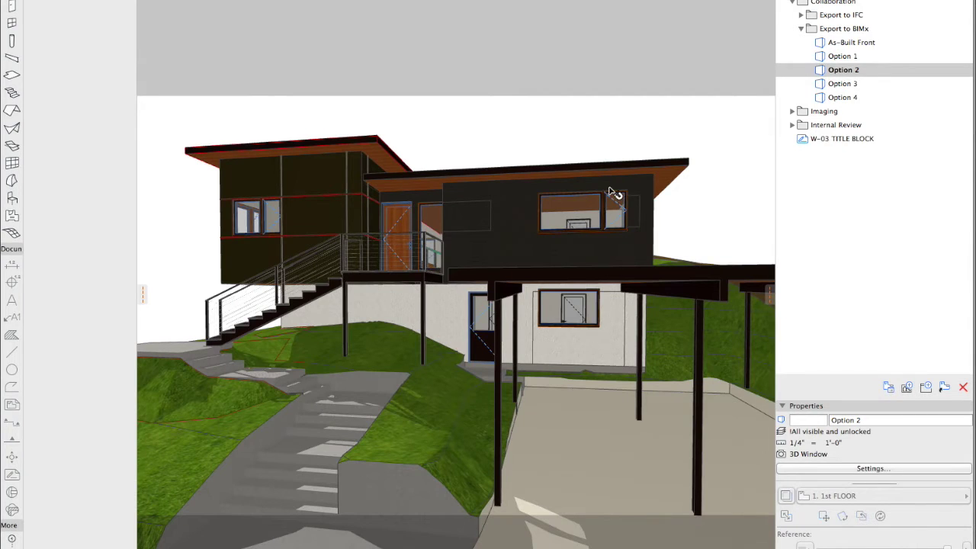
pyautogui.keyDown('shift'); pyautogui.moveTo(616, 185); pyautogui.dragTo(602, 263, button='middle'); pyautogui.keyUp('shift')
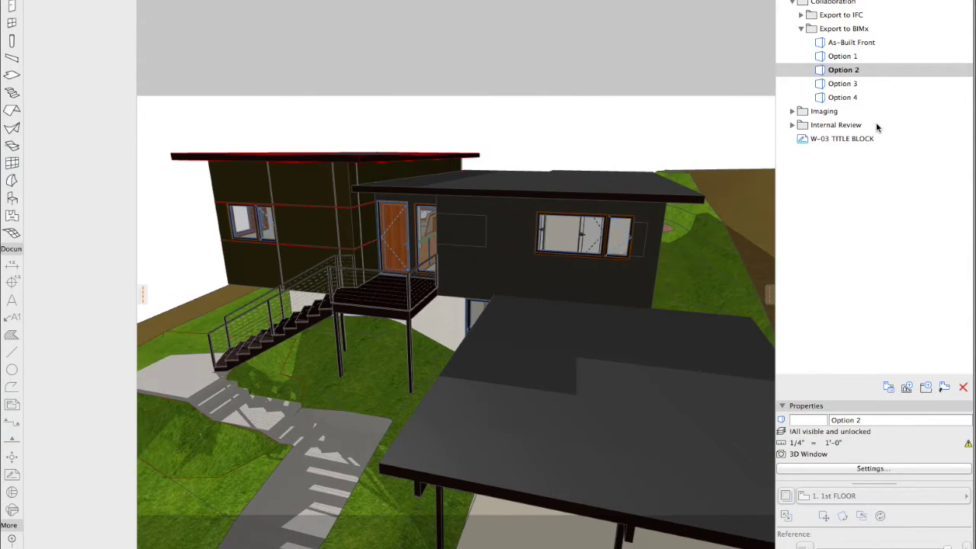
pyautogui.doubleClick(845, 84)
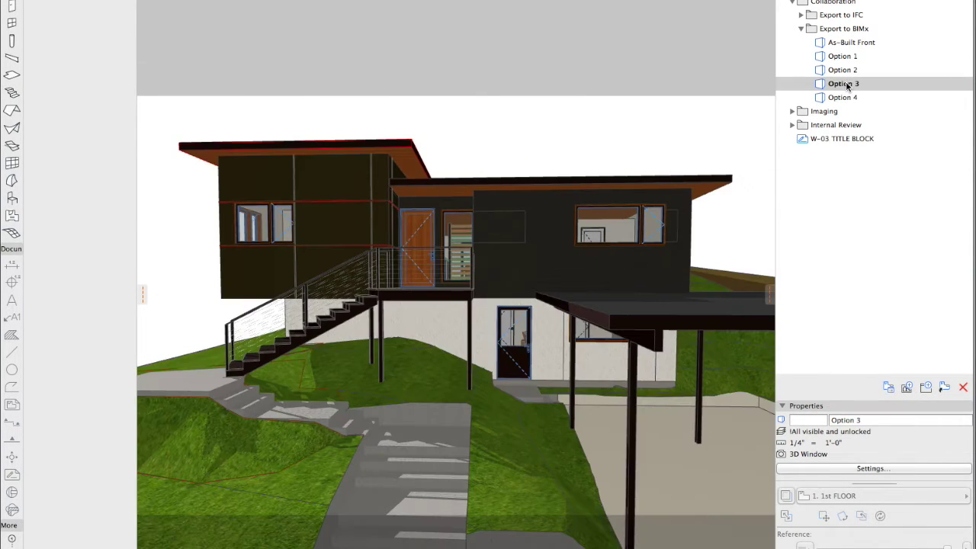
pyautogui.keyDown('shift'); pyautogui.moveTo(648, 145); pyautogui.dragTo(542, 230, button='middle'); pyautogui.keyUp('shift')
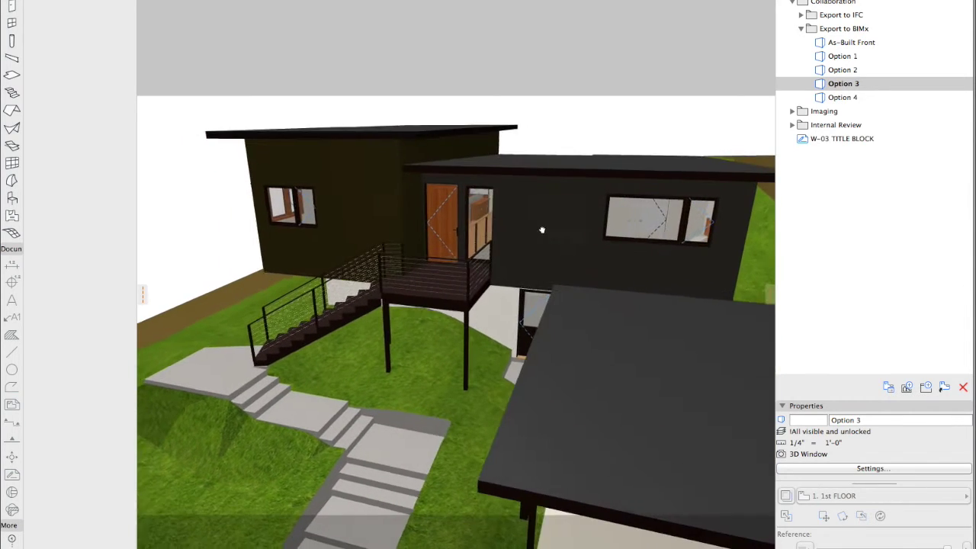
pyautogui.doubleClick(842, 97)
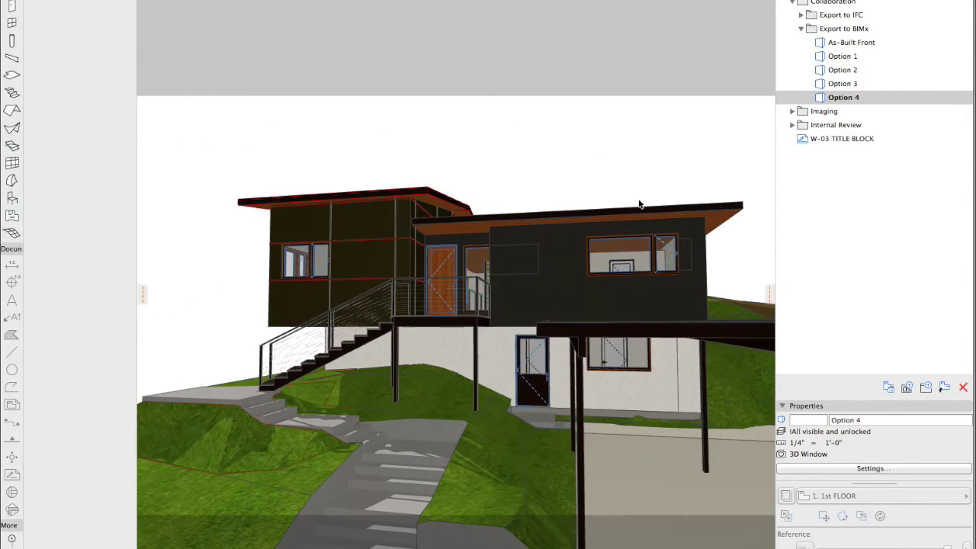
pyautogui.moveTo(613, 221)
pyautogui.moveTo(665, 218)
pyautogui.click(839, 58)
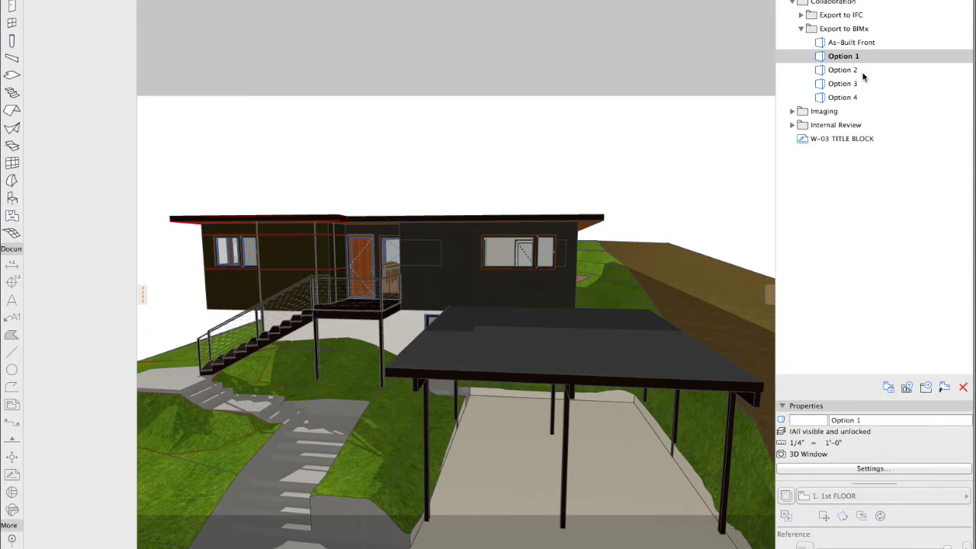
# Step: Open the Organizer, narrow it, and display the BIMx publisher set beside the view map
pyautogui.click(880, 2)
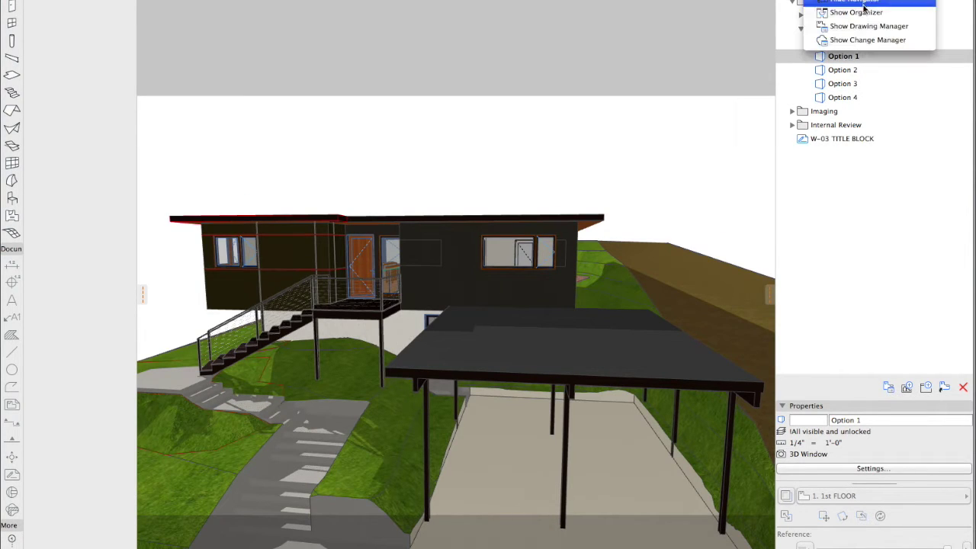
pyautogui.click(857, 12)
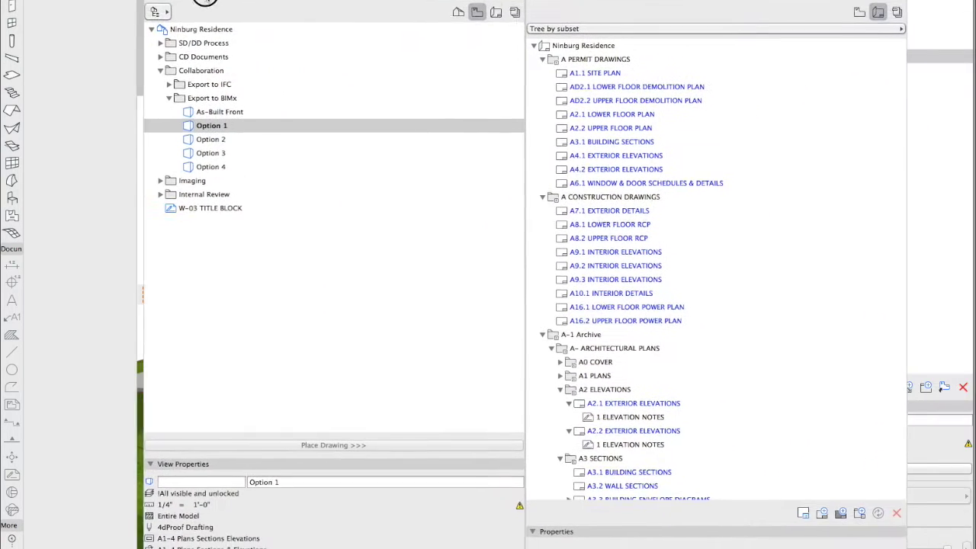
pyautogui.moveTo(904, 113); pyautogui.dragTo(653, 74)
pyautogui.click(651, 11)
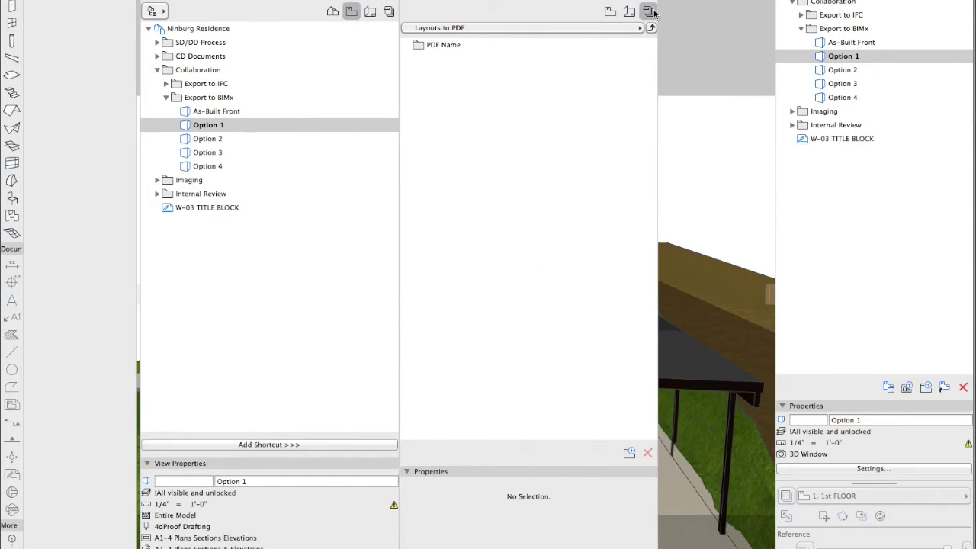
pyautogui.click(497, 28)
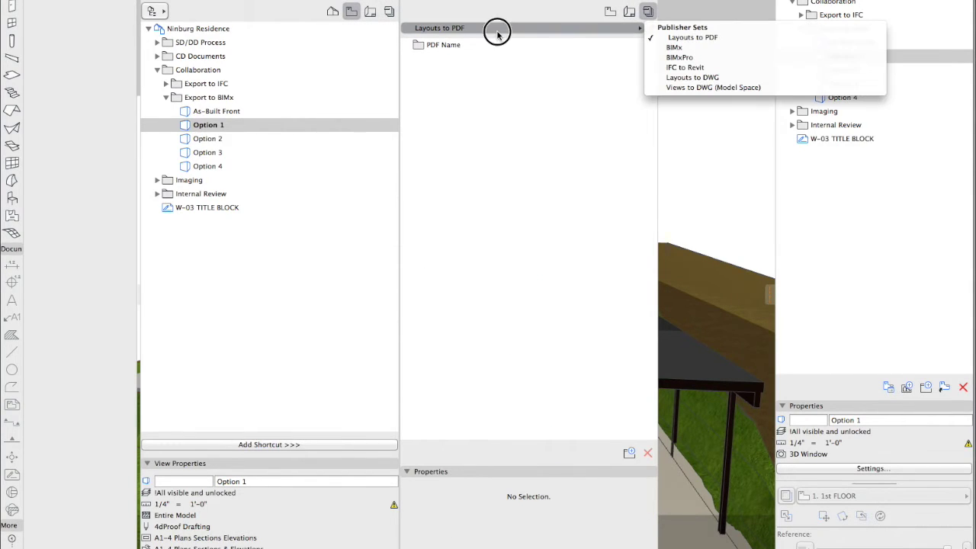
pyautogui.click(707, 49)
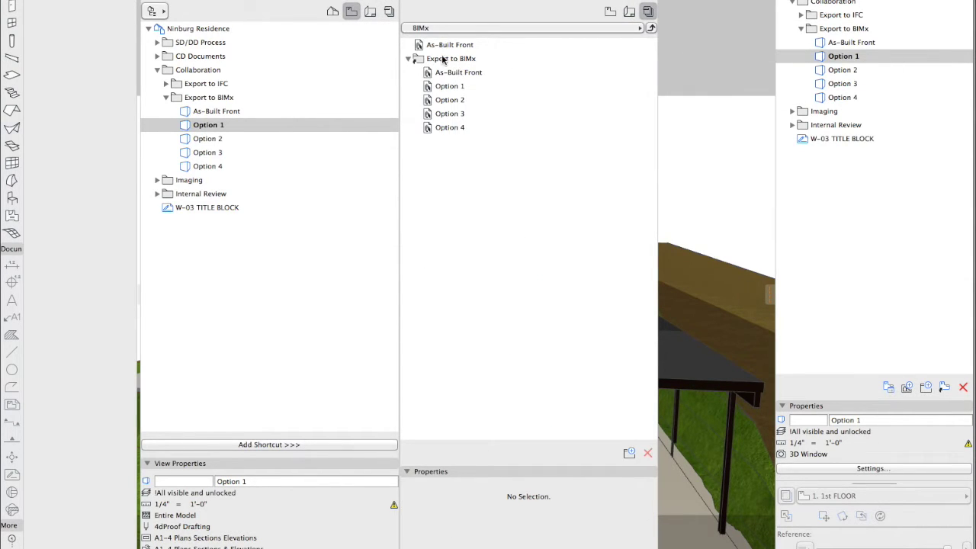
# Step: Open the Option 2 item of the BIMx publisher set and examine its BIMx export options
pyautogui.click(212, 100)
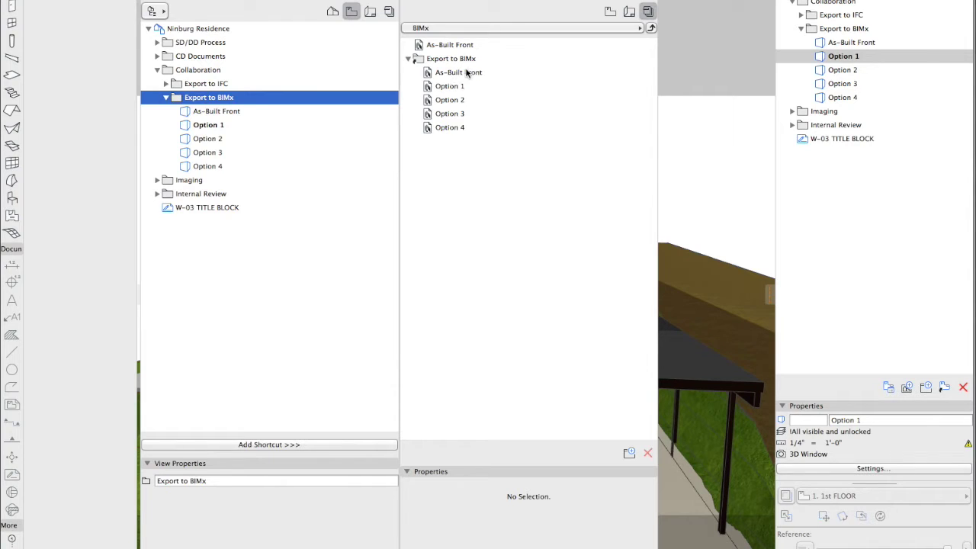
pyautogui.click(439, 89)
pyautogui.doubleClick(442, 100)
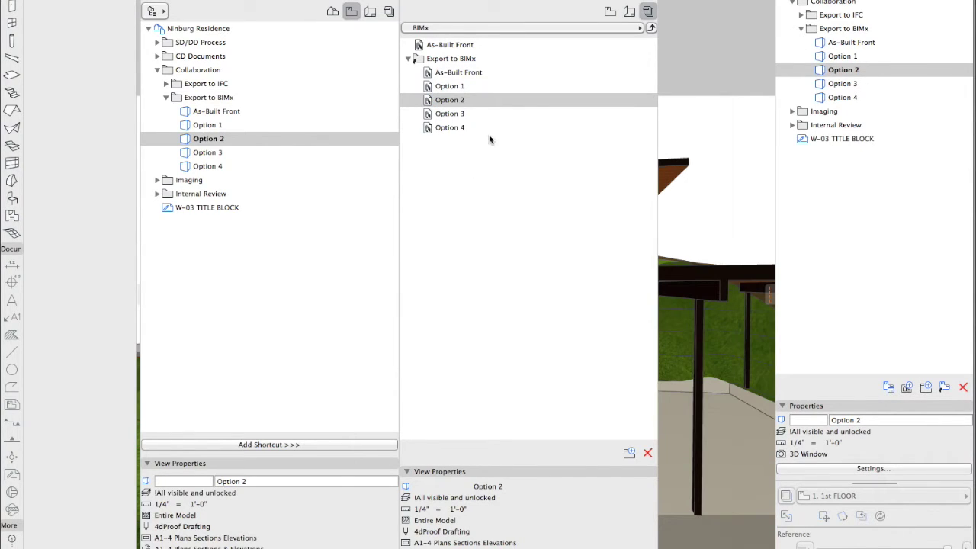
pyautogui.rightClick(446, 101)
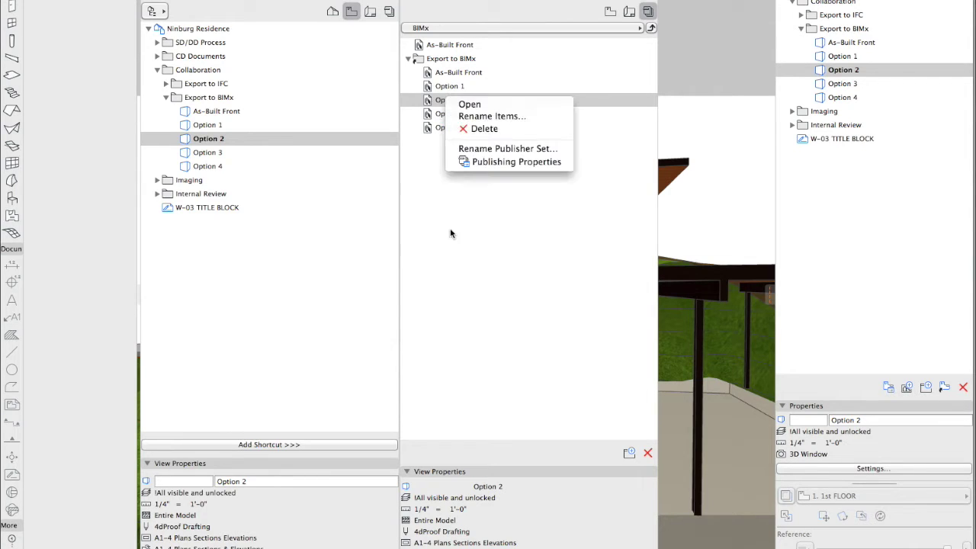
pyautogui.press('Escape')
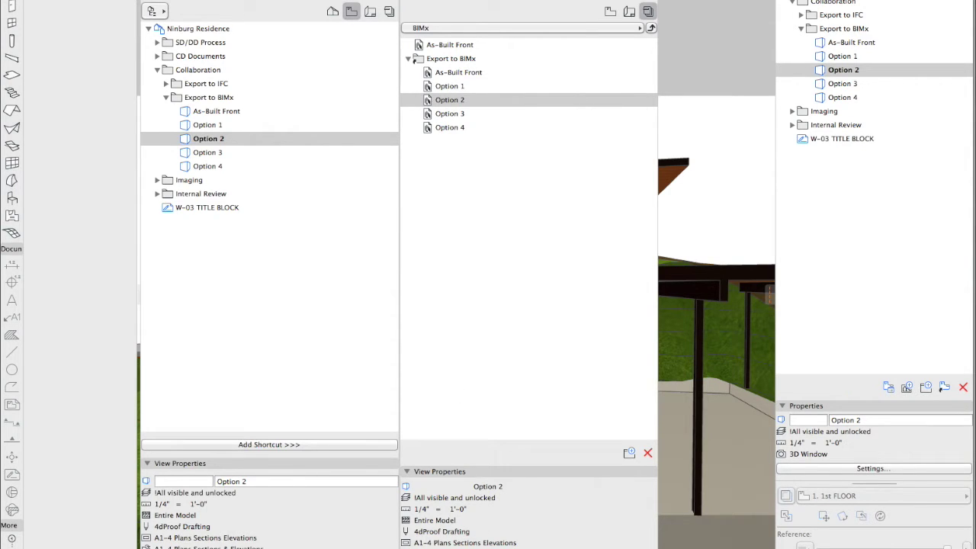
pyautogui.click(529, 543)
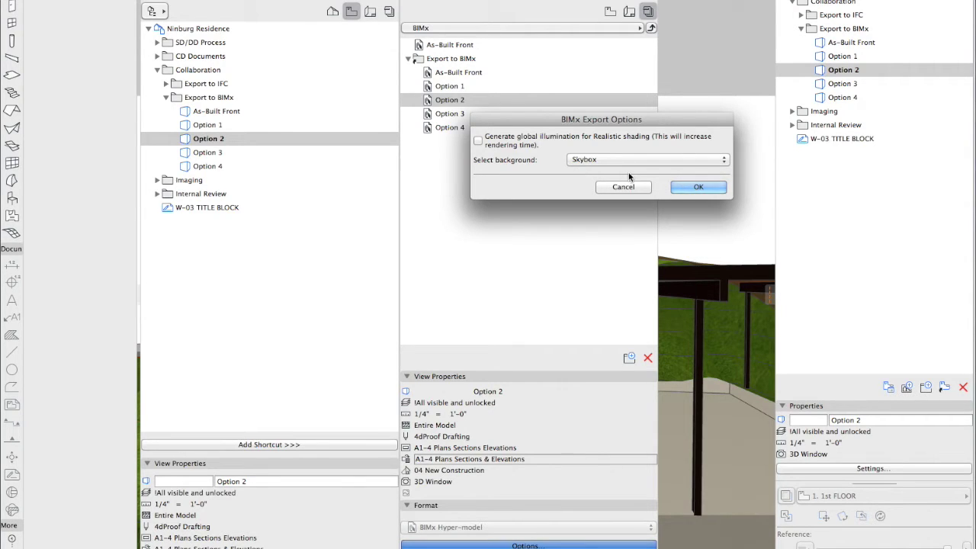
pyautogui.click(691, 188)
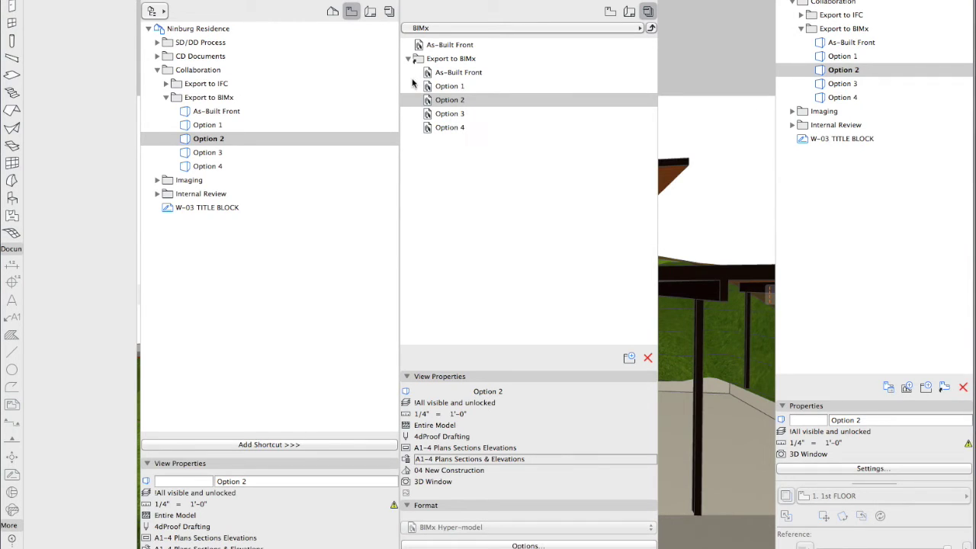
# Step: Open the Option 1 item of the BIMx publisher set and bring up the set's publishing properties
pyautogui.click(441, 86)
pyautogui.doubleClick(440, 86)
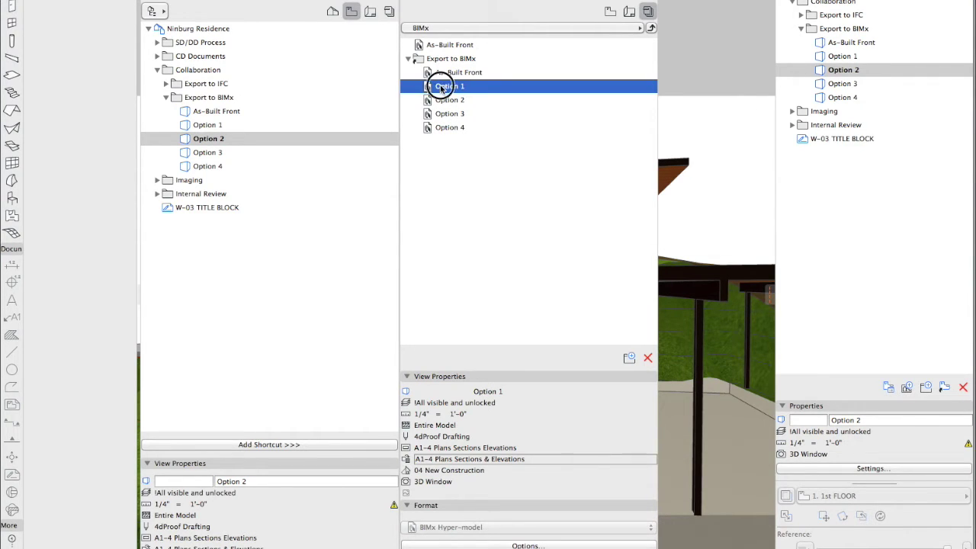
pyautogui.click(440, 87)
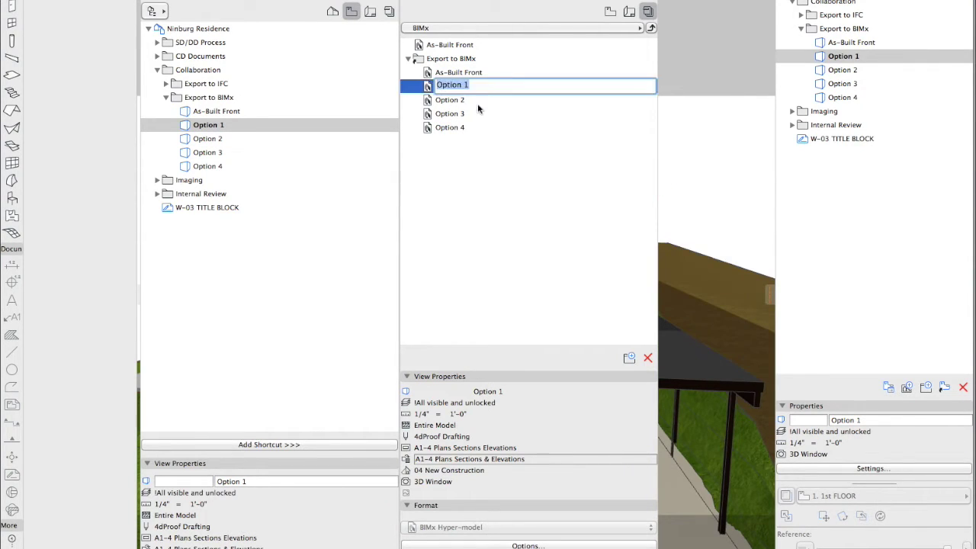
pyautogui.press('Escape')
pyautogui.click(446, 88)
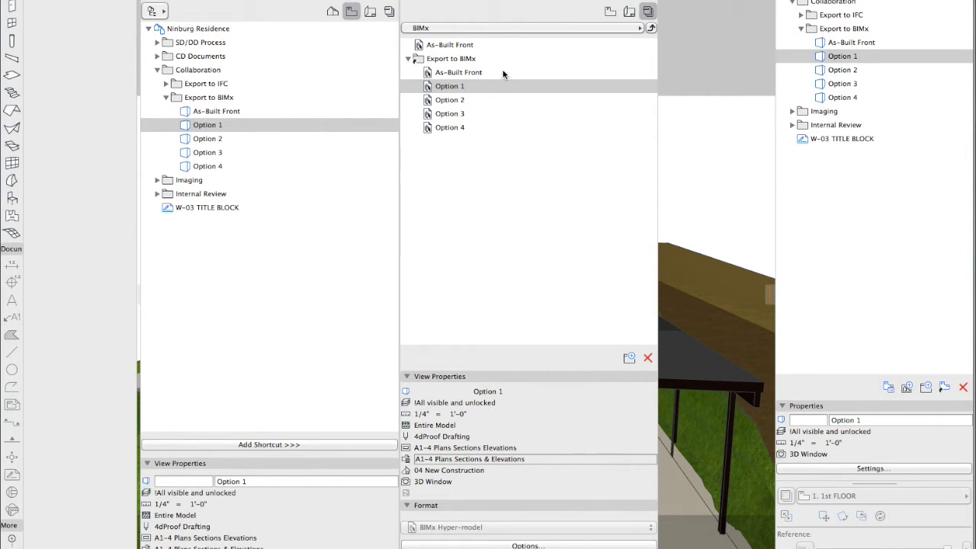
pyautogui.rightClick(450, 87)
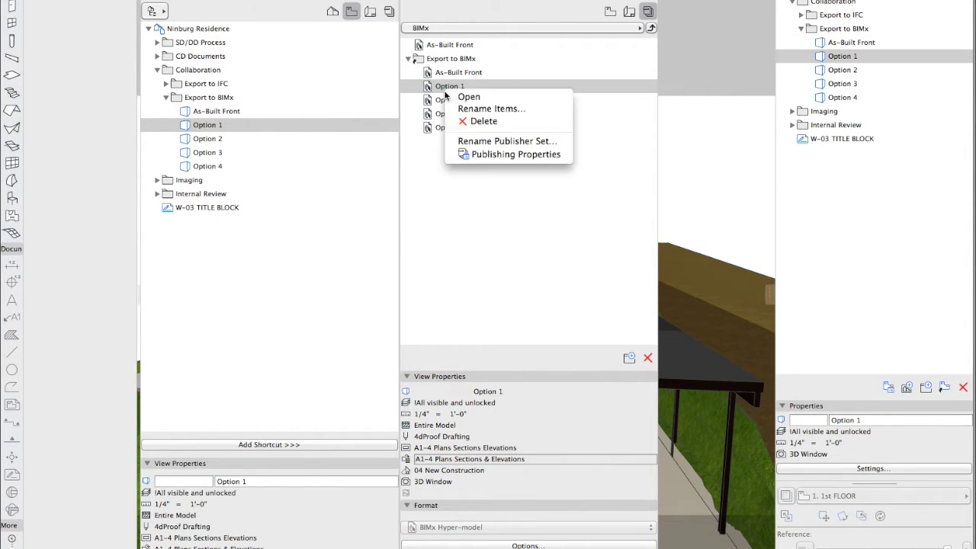
pyautogui.click(498, 156)
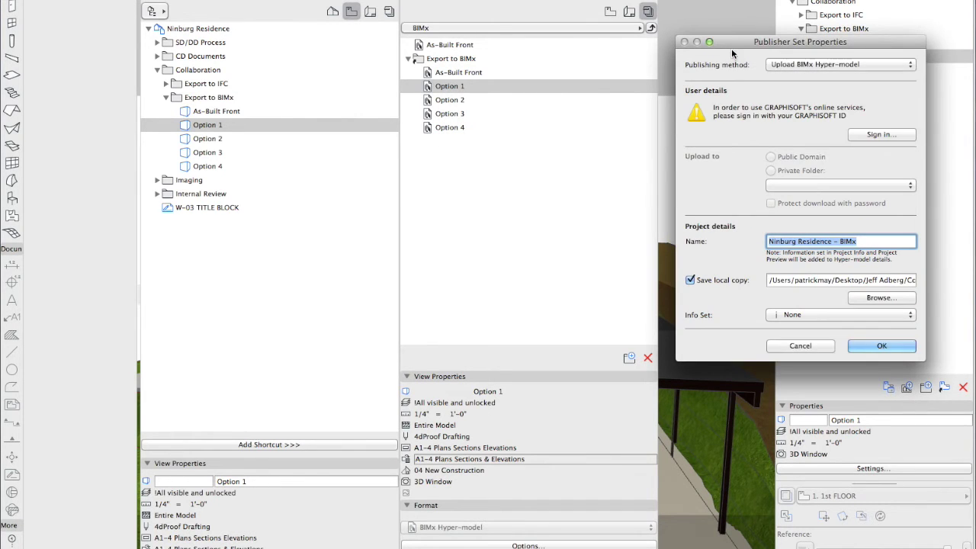
pyautogui.moveTo(731, 50); pyautogui.dragTo(395, 45)
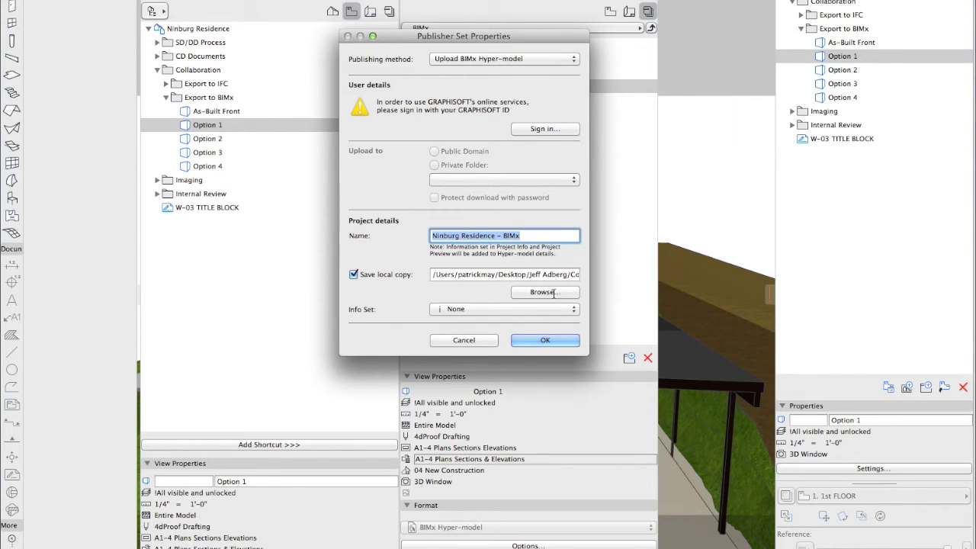
# Step: Set the local copy location of the hyper-model to the preselected project folder on the Desktop
pyautogui.click(527, 294)
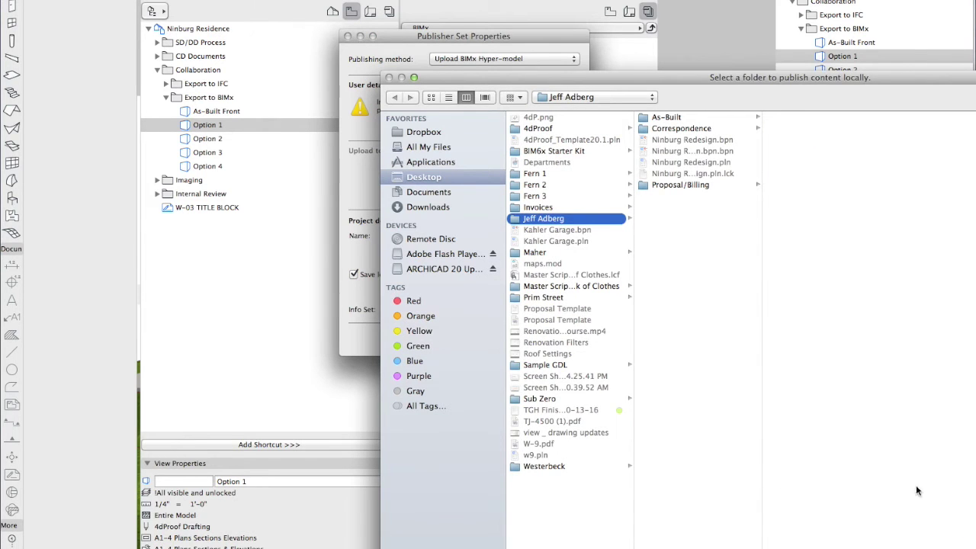
pyautogui.moveTo(717, 90); pyautogui.dragTo(481, 78)
pyautogui.press('Return')
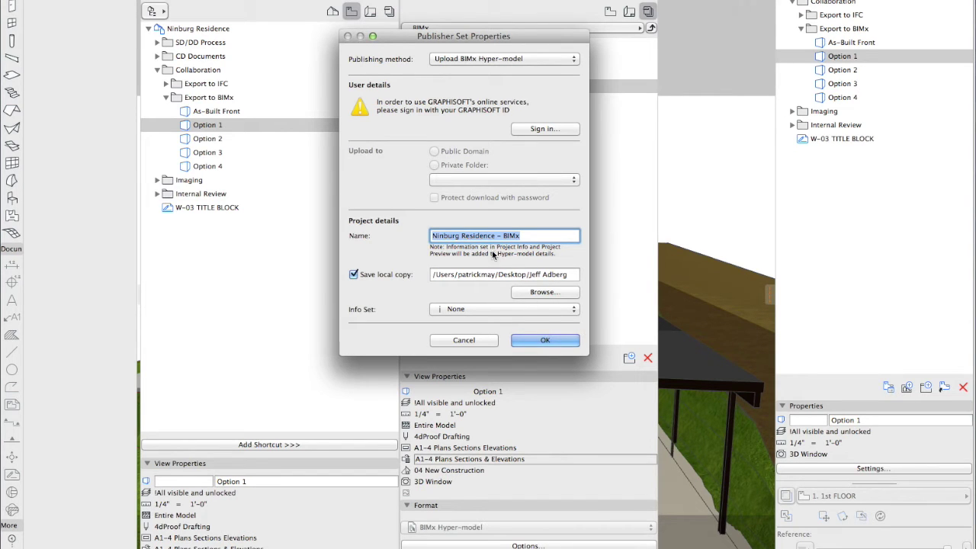
# Step: Set the local copy location of the BIMx hyper-model to the Desktop and accept the publisher set properties
pyautogui.click(541, 293)
pyautogui.click(434, 182)
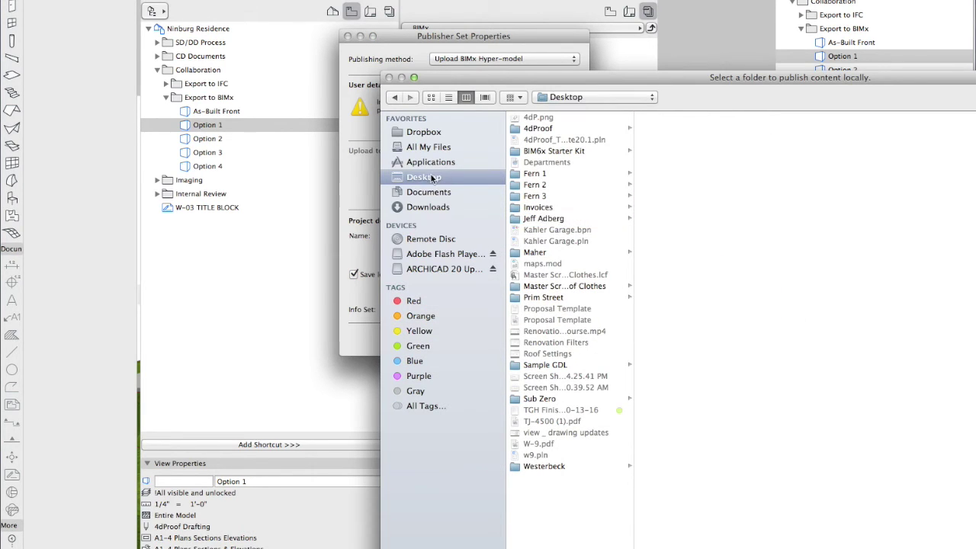
pyautogui.moveTo(675, 79); pyautogui.dragTo(664, 82)
pyautogui.doubleClick(664, 81)
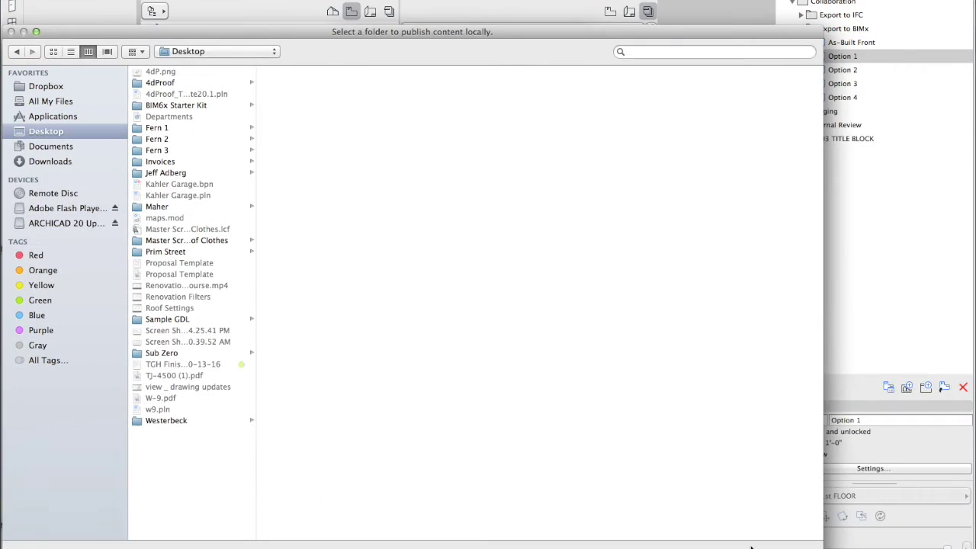
pyautogui.press('Return')
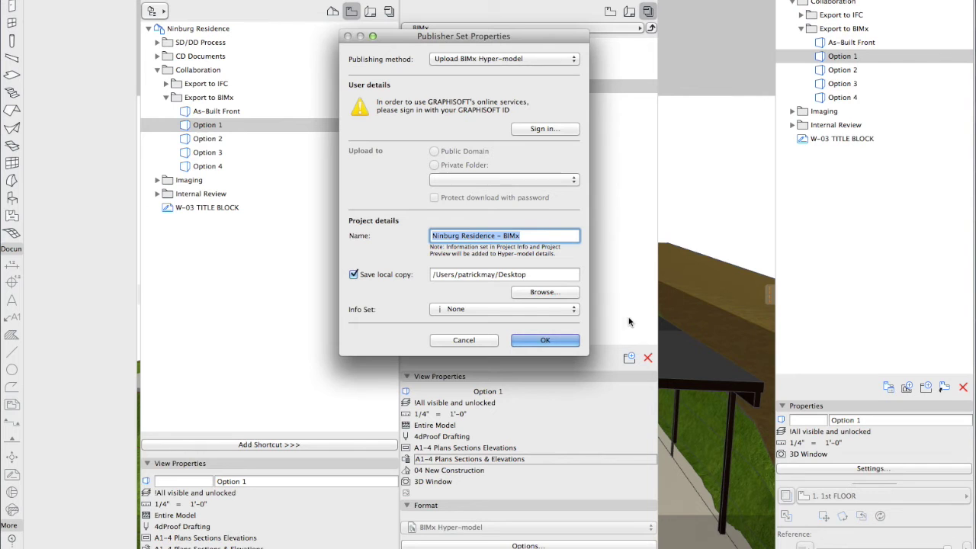
pyautogui.click(546, 338)
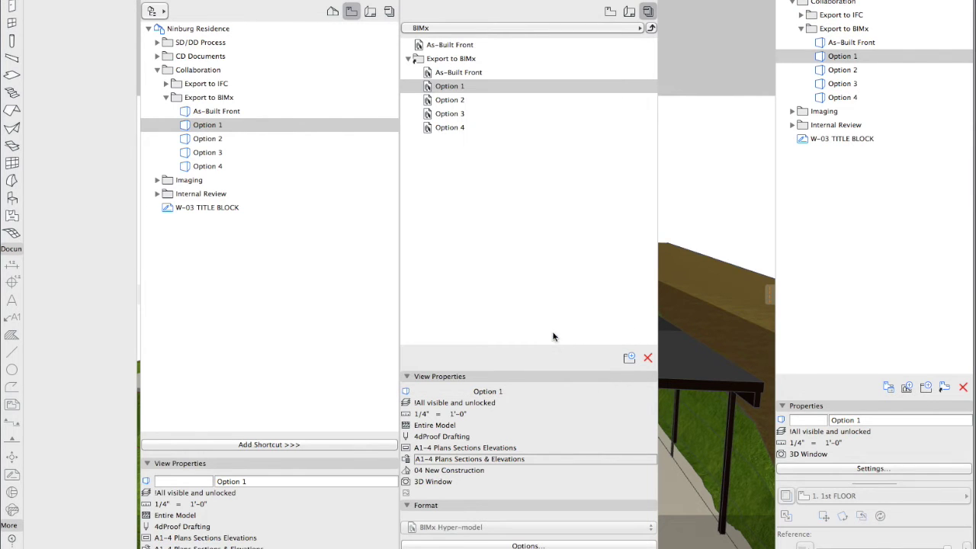
# Step: Publish the Option 1 item of the BIMx publisher set, and dismiss the BIMx Uploader along with its account error
pyautogui.click(452, 88)
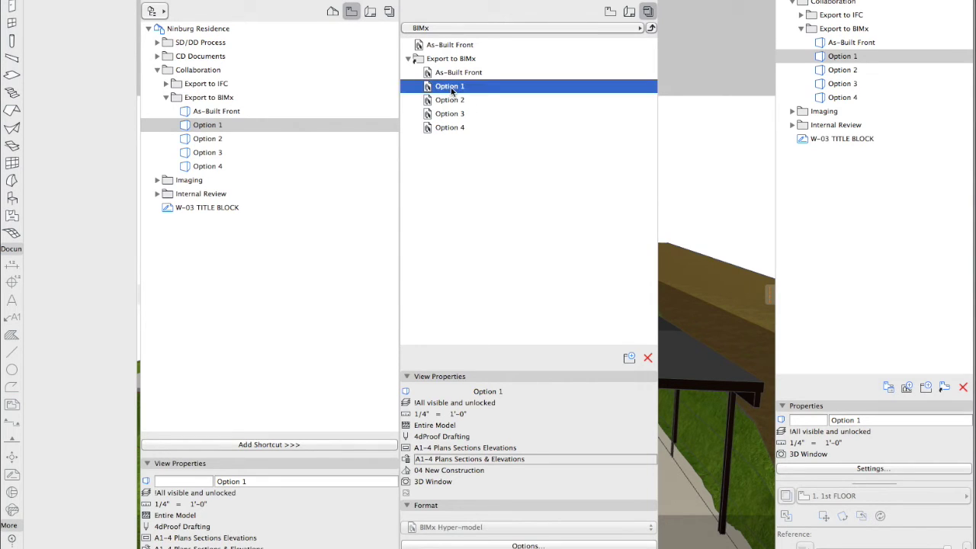
pyautogui.click(492, 527)
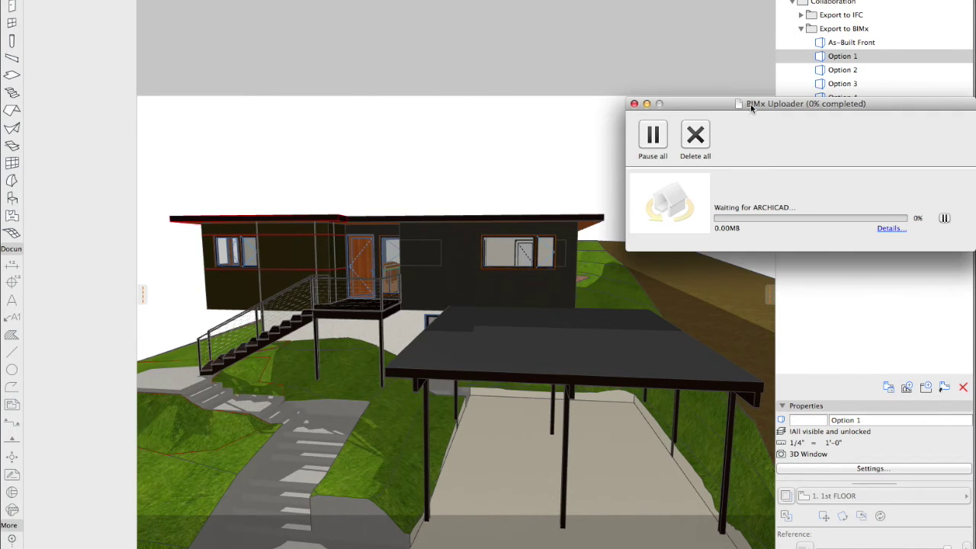
pyautogui.moveTo(730, 107); pyautogui.dragTo(426, 95)
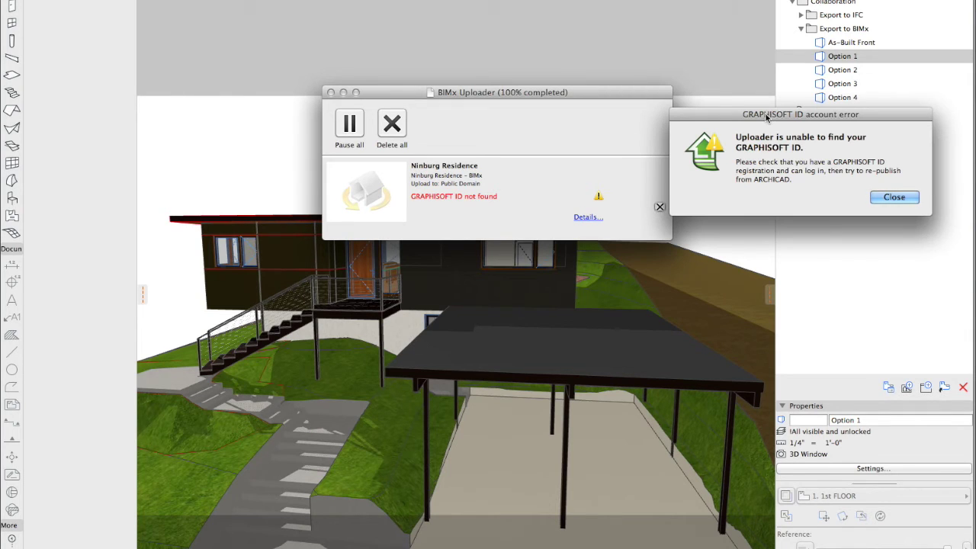
pyautogui.moveTo(766, 116); pyautogui.dragTo(545, 120)
pyautogui.click(671, 202)
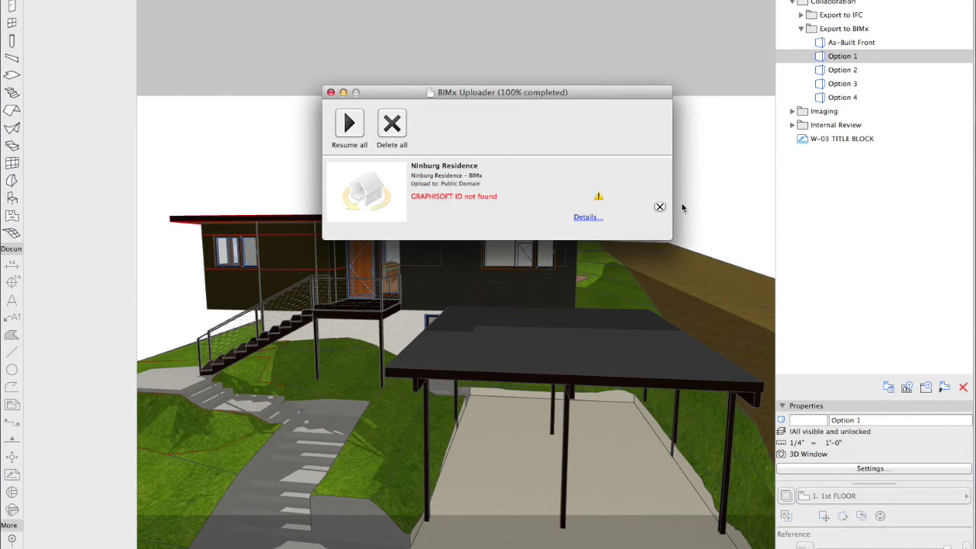
pyautogui.click(331, 93)
# Step: Return to the publishing report, check the file sizes of Option 1 and the BIMx Package, and close the report
pyautogui.press('super+alt+o')
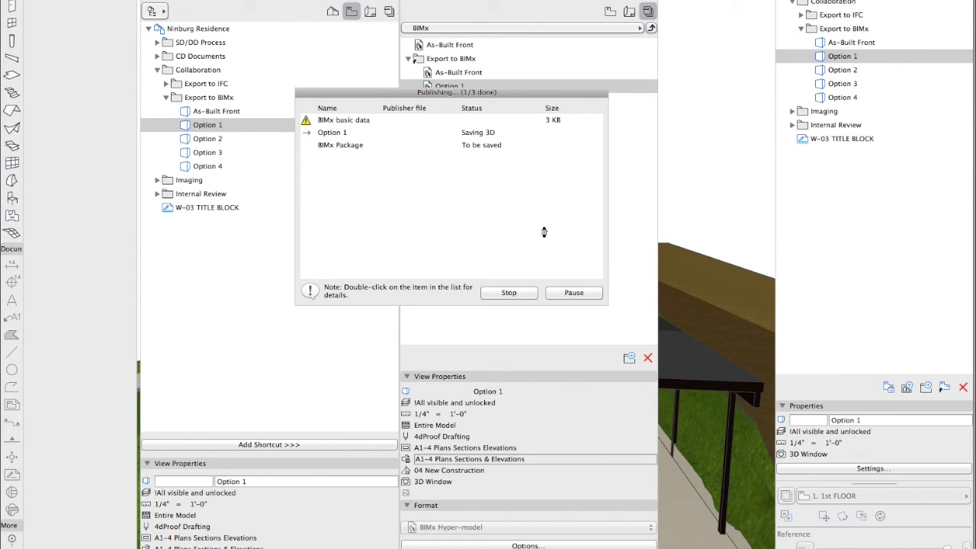
pyautogui.click(556, 133)
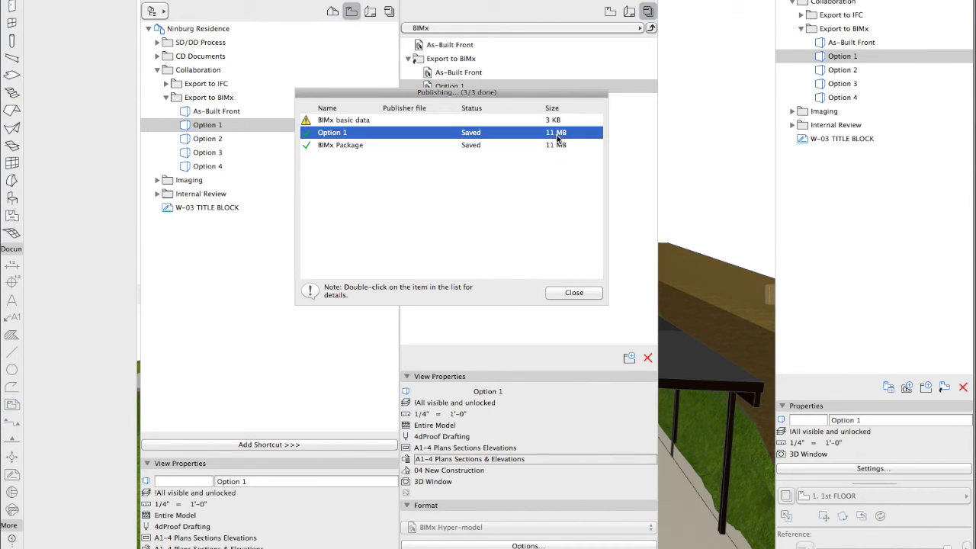
pyautogui.click(557, 145)
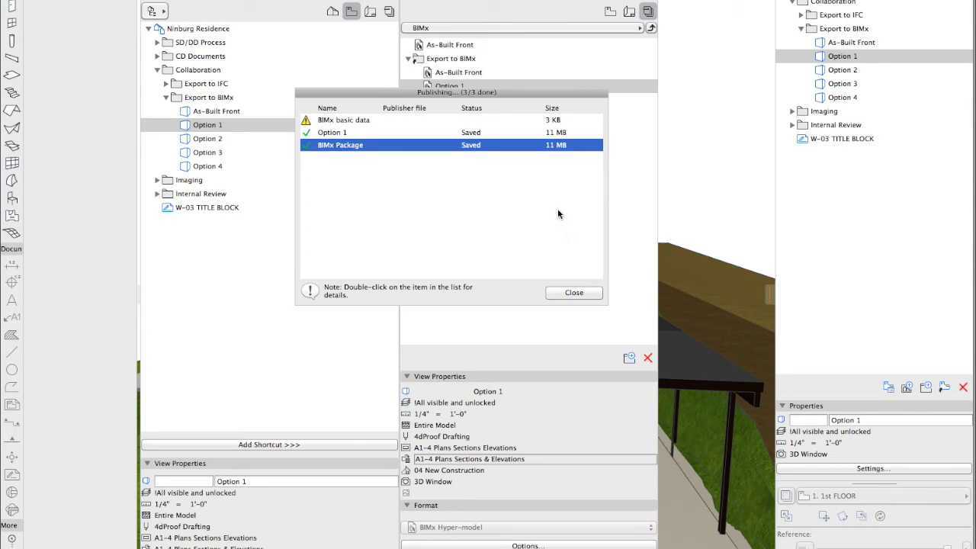
pyautogui.click(573, 294)
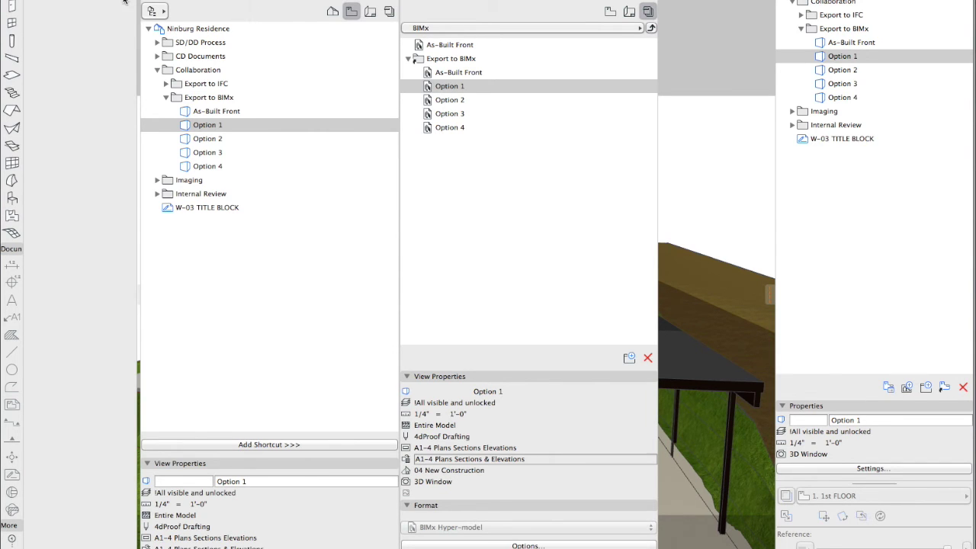
# Step: Switch to the browser article "How to transfer BIMx models to iOS devices" and review its upload, cloud storage, AirDrop, iTunes and email transfer methods
pyautogui.click(147, 2)
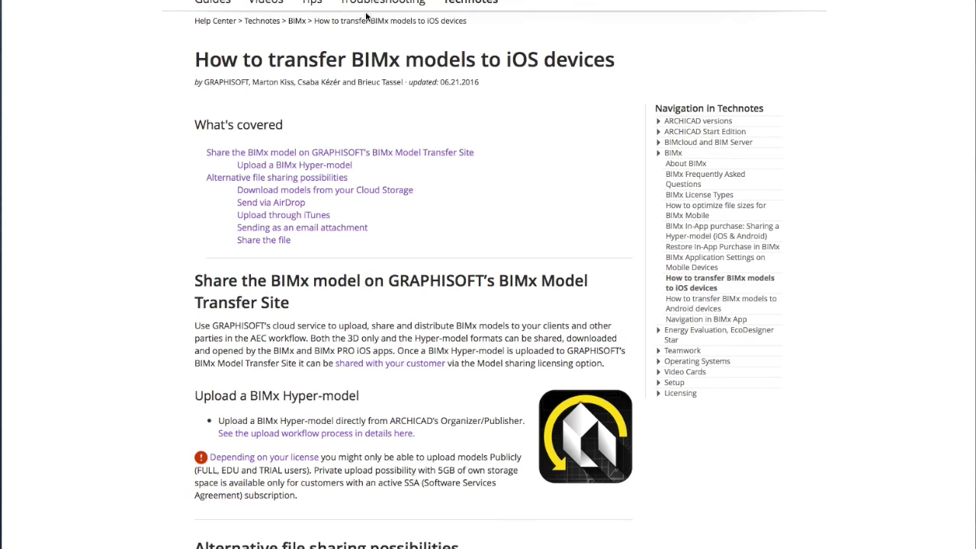
pyautogui.scroll(-9, 427, 193)
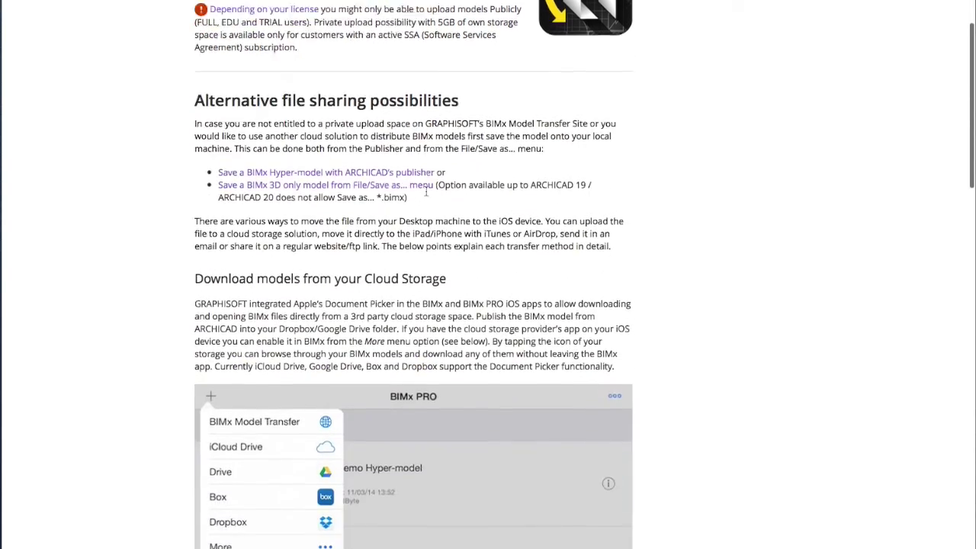
pyautogui.scroll(-8, 425, 193)
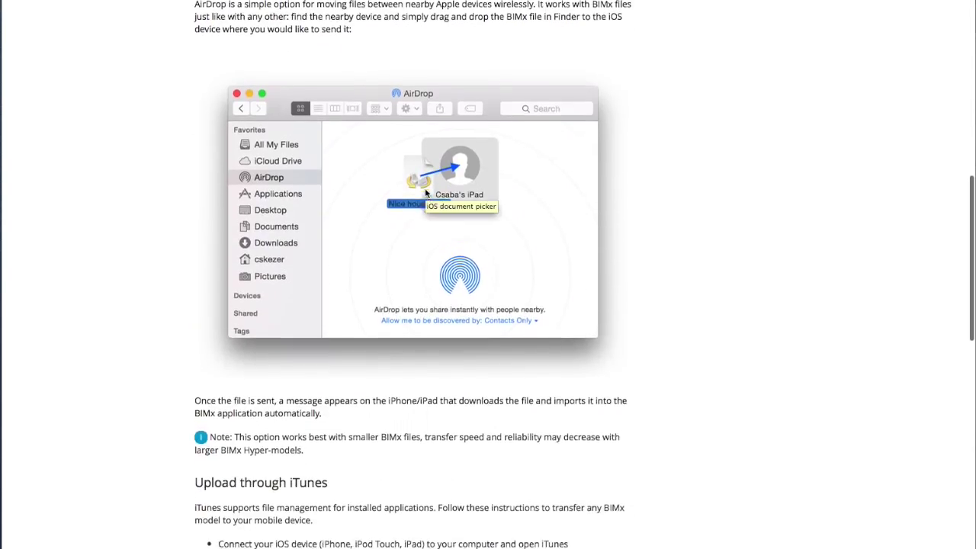
pyautogui.scroll(-8, 424, 188)
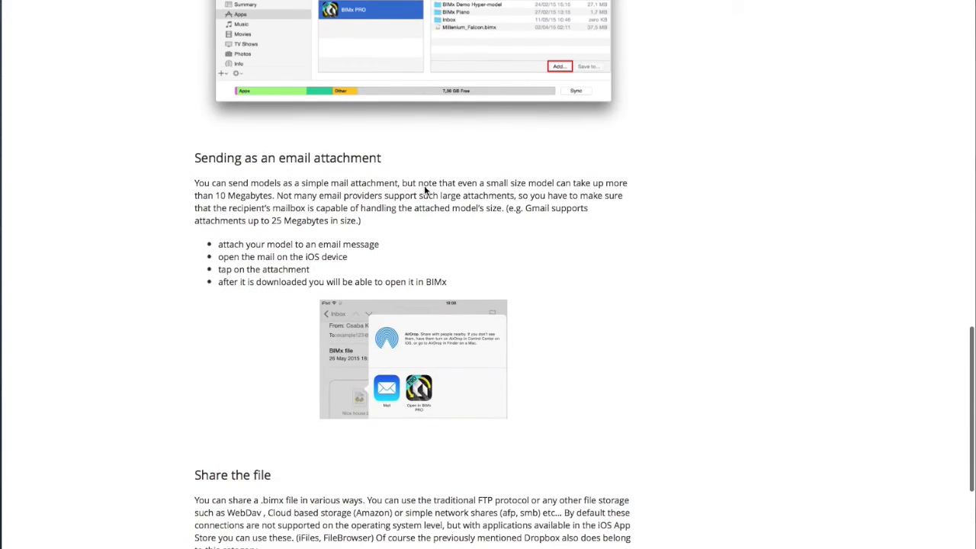
pyautogui.scroll(-4, 423, 189)
pyautogui.scroll(8, 424, 190)
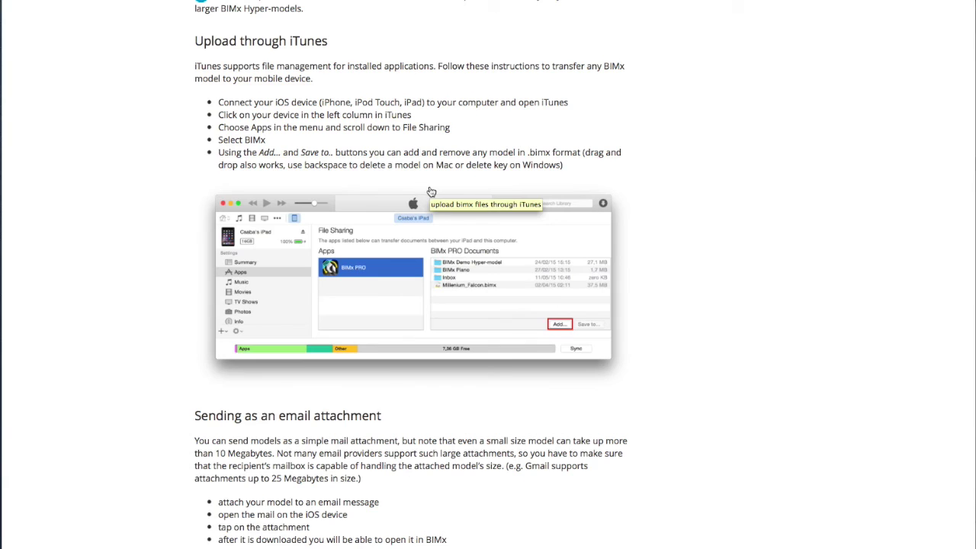
pyautogui.scroll(2, 431, 190)
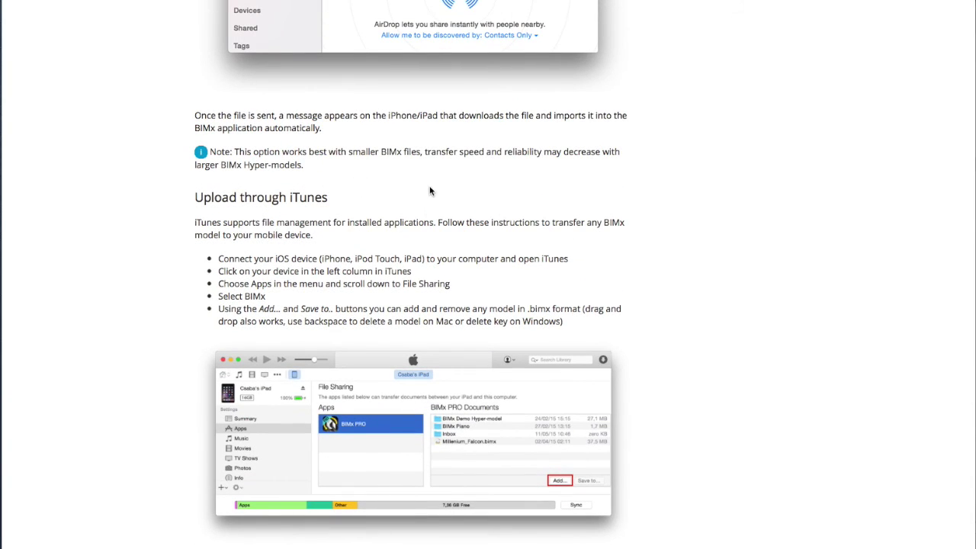
pyautogui.scroll(2, 431, 191)
pyautogui.scroll(2, 431, 190)
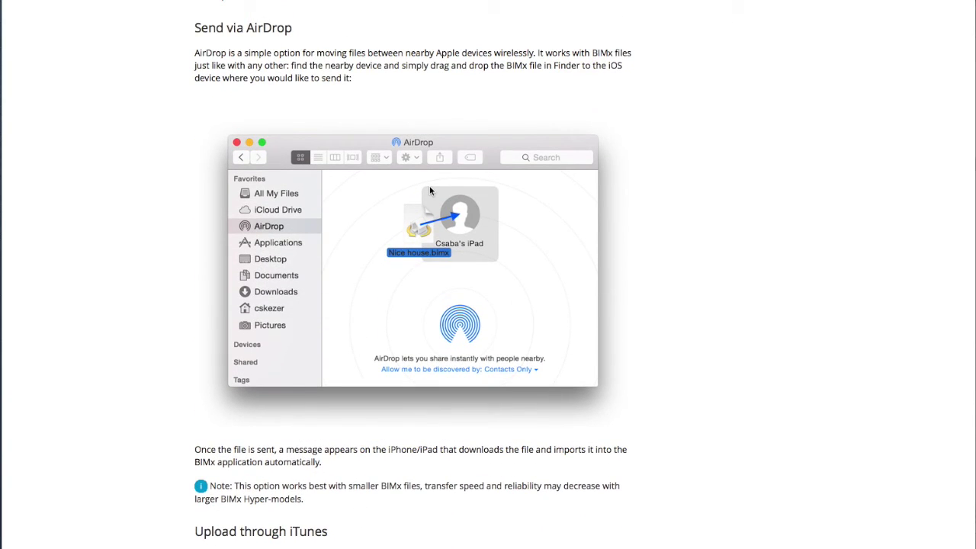
pyautogui.scroll(2, 430, 190)
pyautogui.scroll(2, 302, 170)
pyautogui.scroll(1, 302, 164)
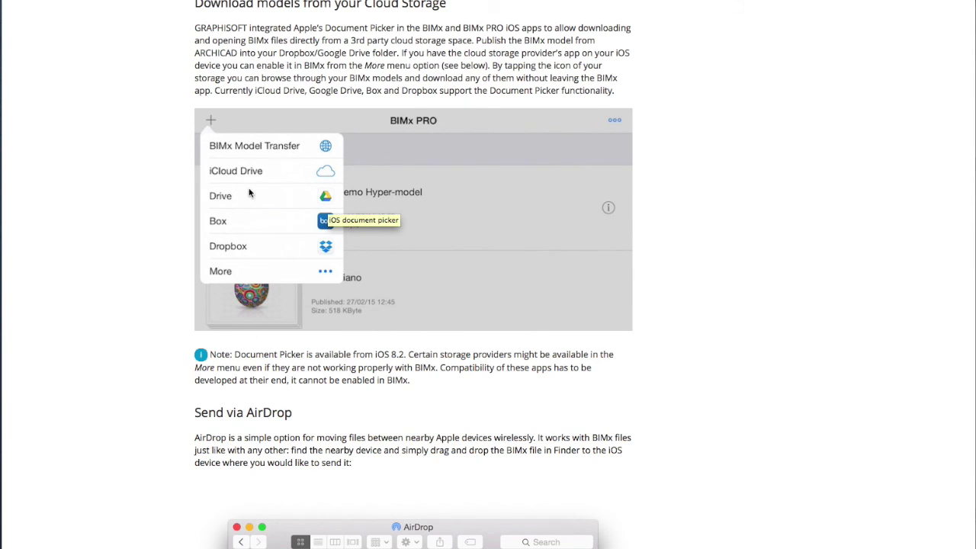
pyautogui.scroll(4, 357, 142)
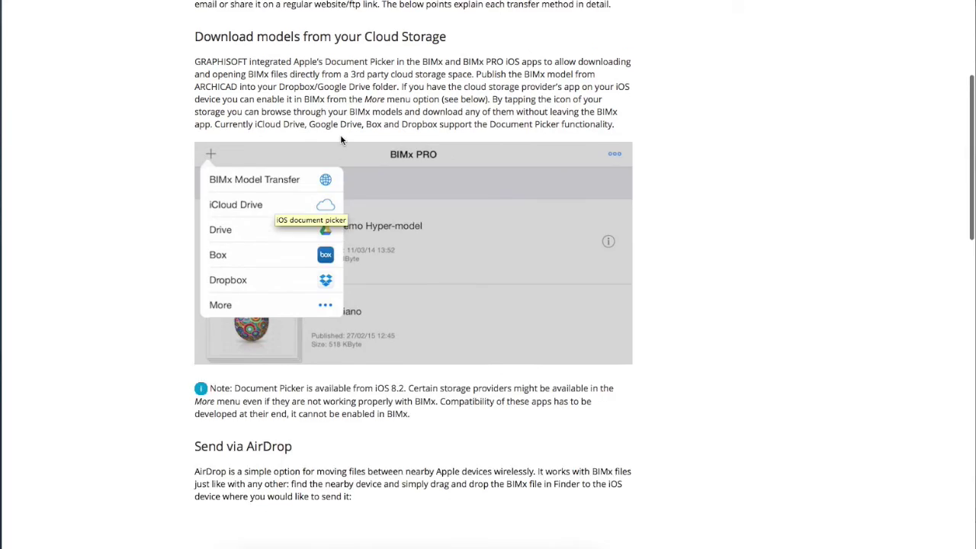
pyautogui.scroll(5, 391, 216)
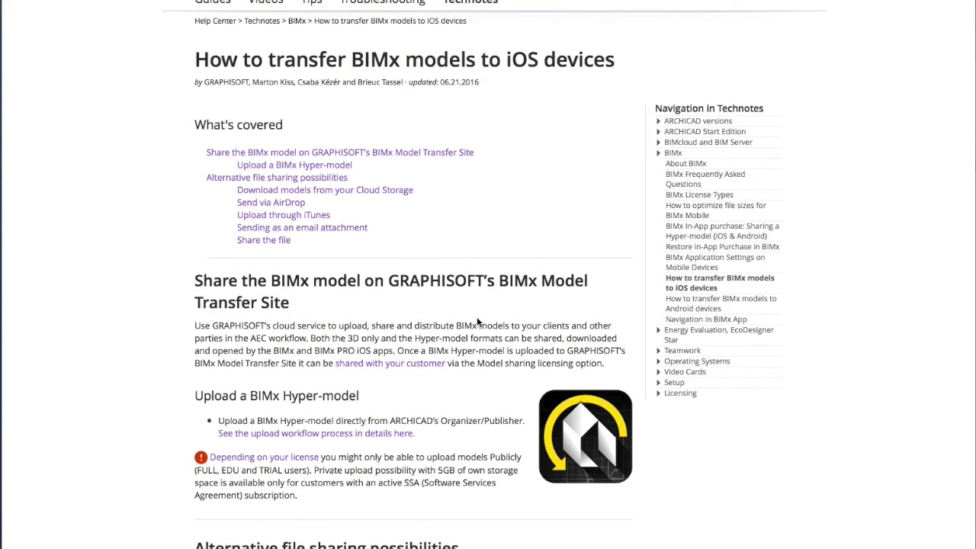